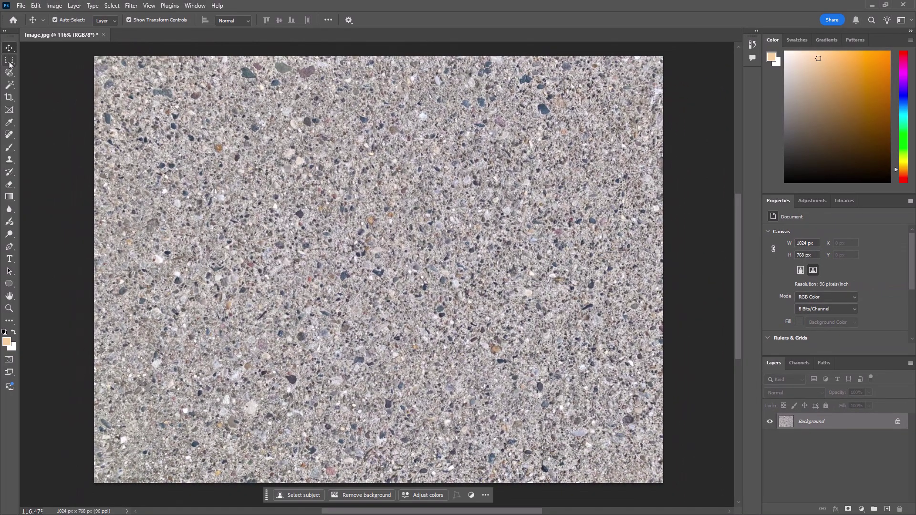
# Marquee a square on the cement photo and crop the image to 630 × 630 px.
pyautogui.click(9, 61)
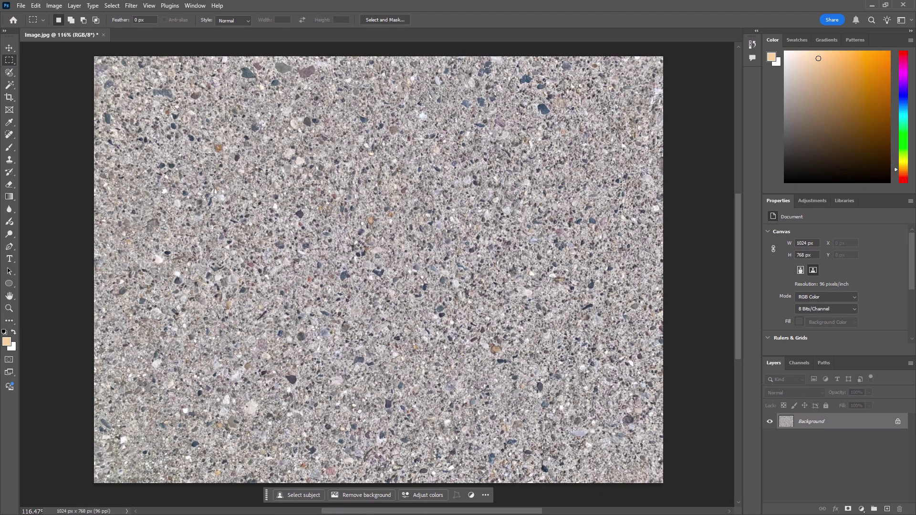
pyautogui.moveTo(230, 80); pyautogui.dragTo(233, 83)
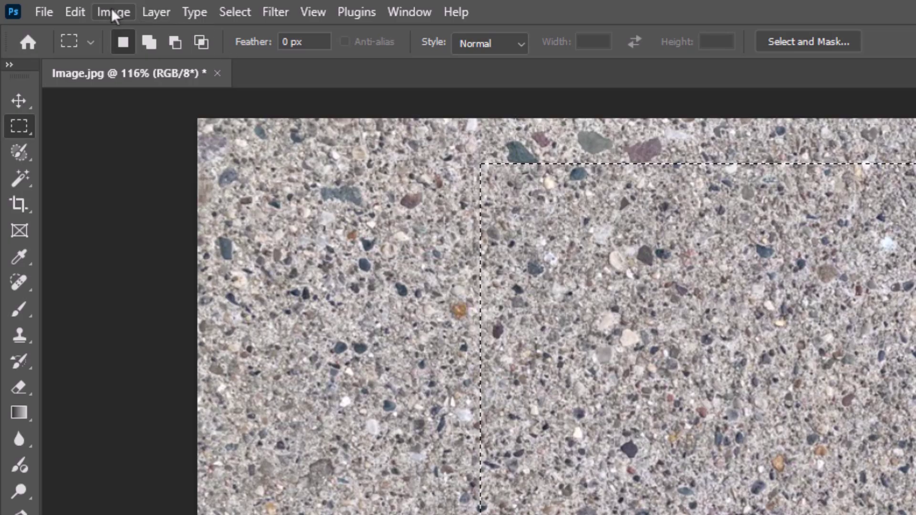
pyautogui.click(113, 14)
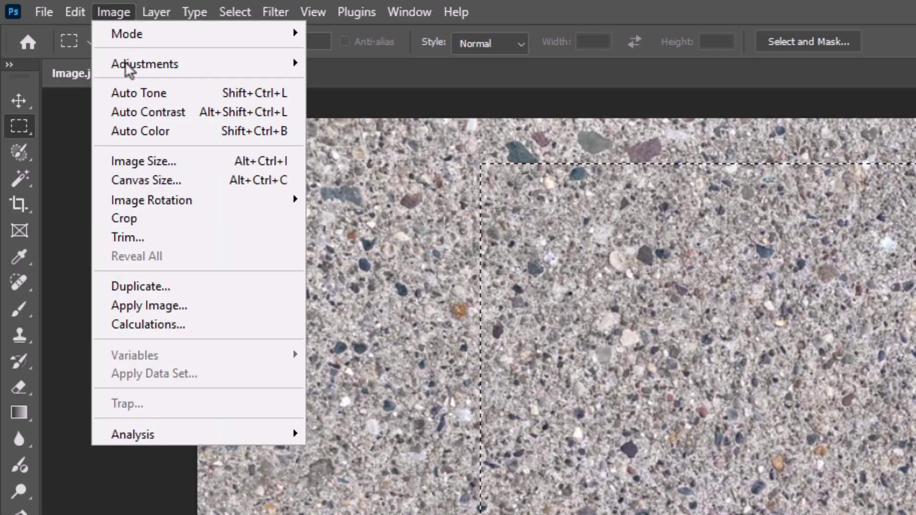
pyautogui.click(150, 220)
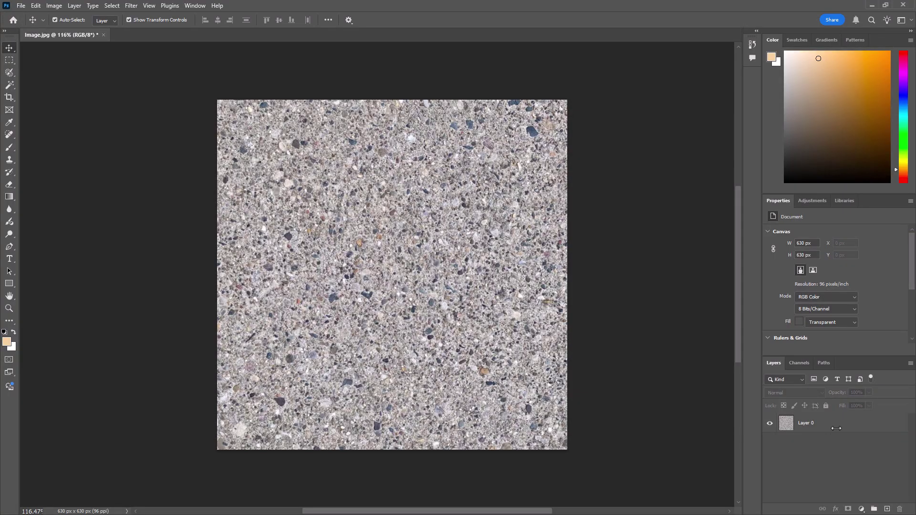
# Apply the Offset filter to Layer 0 at +315 horizontal and +315 vertical with Wrap Around.
pyautogui.click(835, 427)
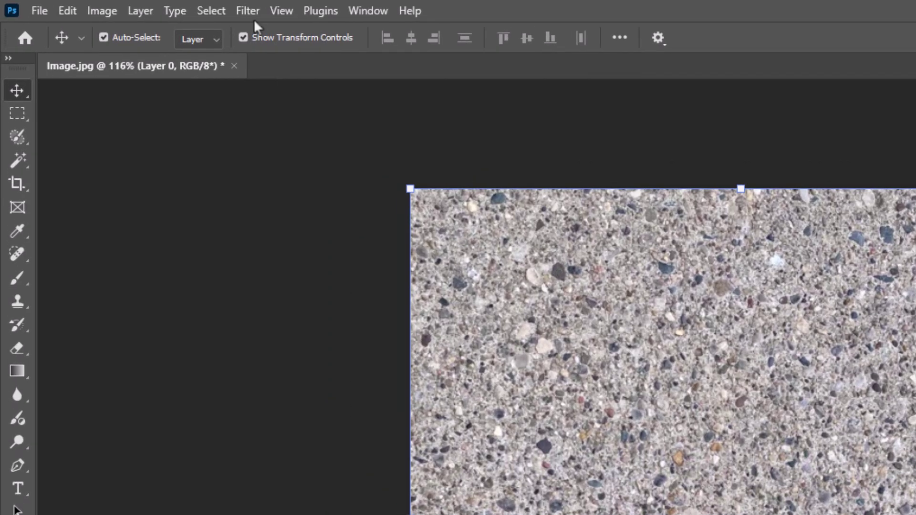
pyautogui.click(132, 7)
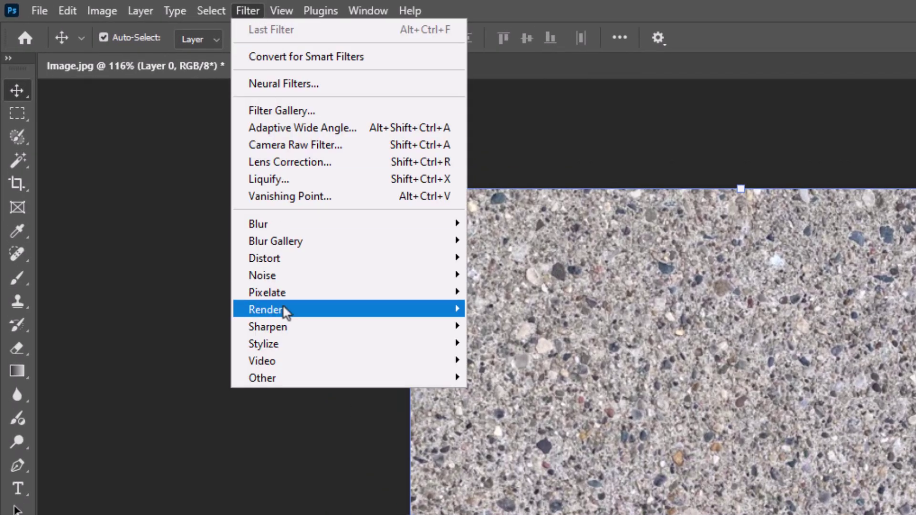
pyautogui.moveTo(291, 379)
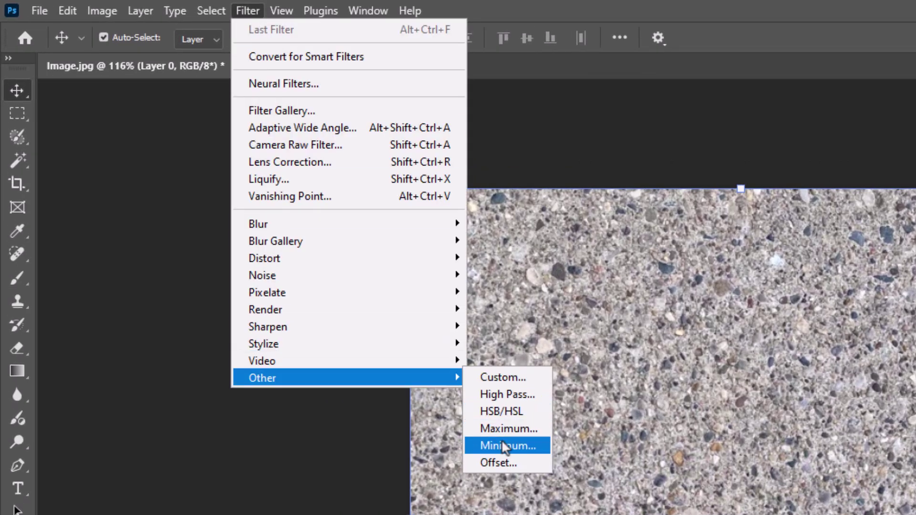
pyautogui.click(502, 462)
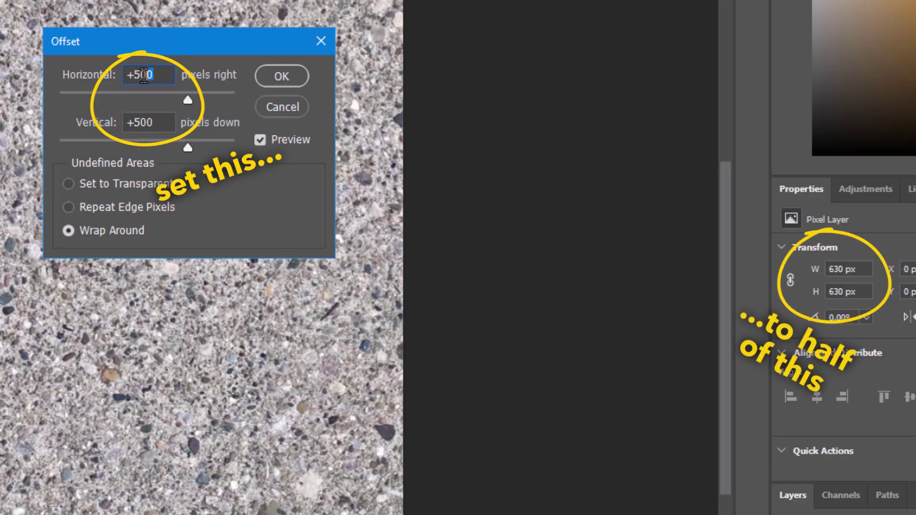
pyautogui.write('315')
pyautogui.doubleClick(139, 123)
pyautogui.write('315')
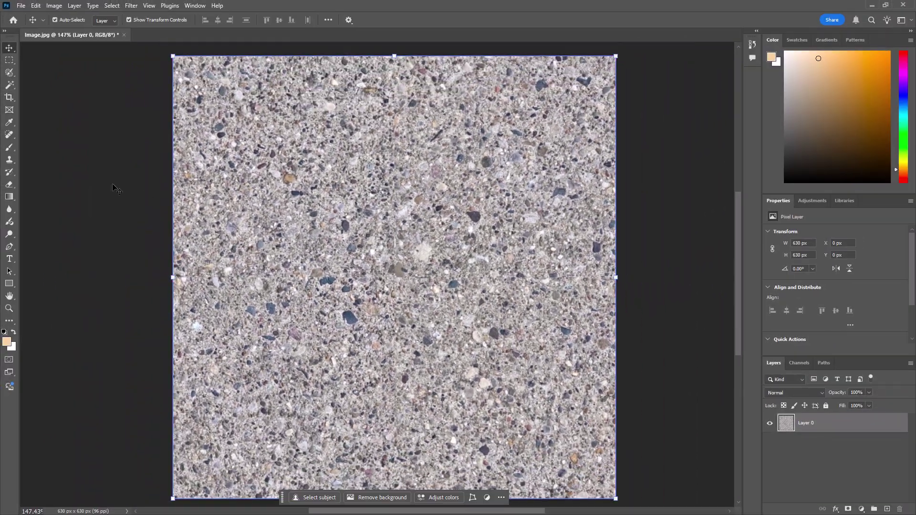
# Select the Clone Stamp tool with brush hardness set to 17%.
pyautogui.click(9, 160)
pyautogui.click(69, 21)
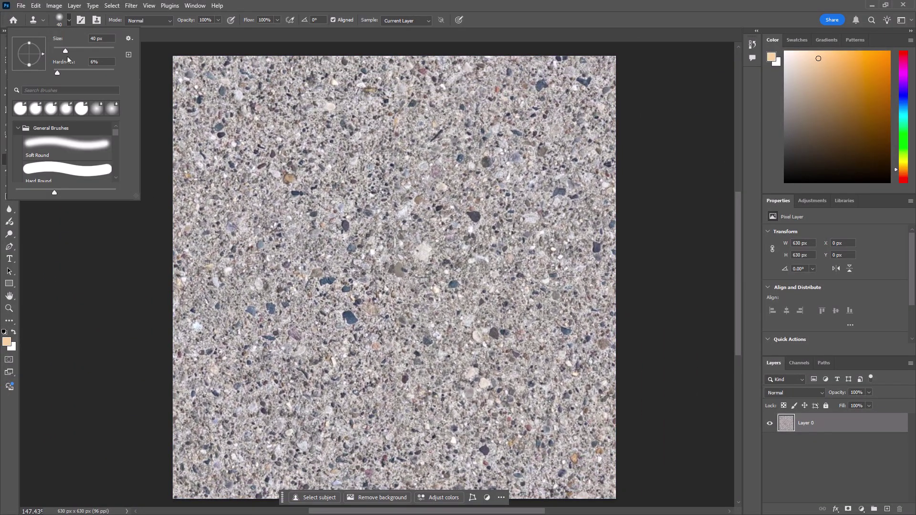
pyautogui.moveTo(56, 73); pyautogui.dragTo(64, 73)
pyautogui.click(260, 8)
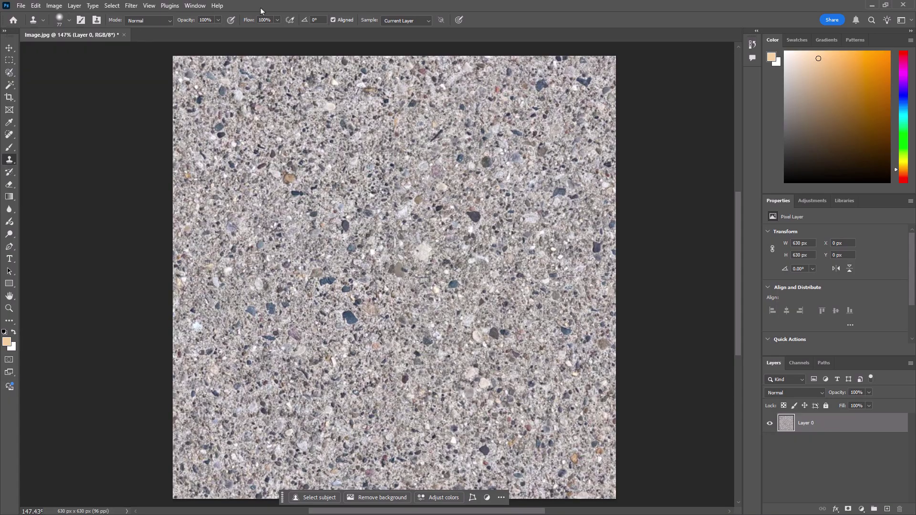
# Clone stones over the horizontal and vertical seams crossing the texture's centre.
pyautogui.keyDown('alt'); pyautogui.click(279, 160); pyautogui.keyUp('alt')
pyautogui.moveTo(275, 248)
pyautogui.mouseDown()
pyautogui.moveTo(275, 281)
pyautogui.moveTo(231, 263)
pyautogui.moveTo(213, 269)
pyautogui.mouseUp()
pyautogui.moveTo(307, 262); pyautogui.dragTo(360, 257)
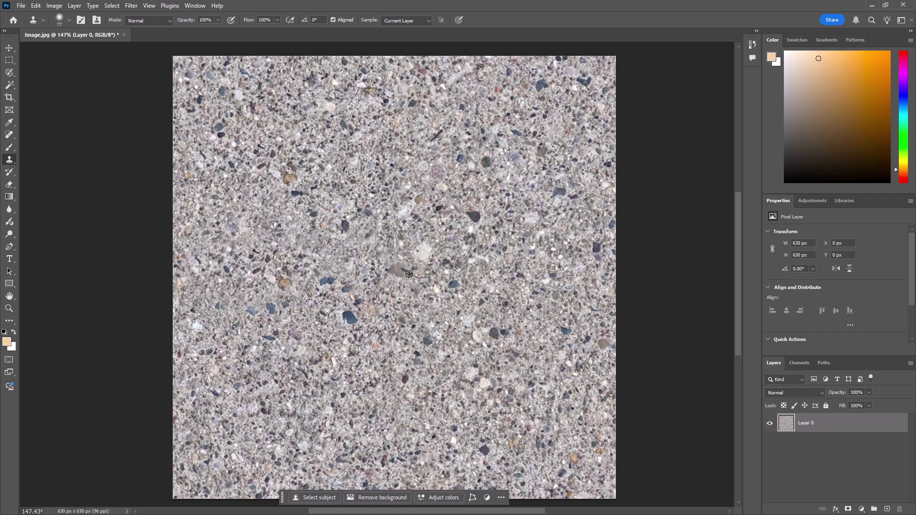
pyautogui.keyDown('alt'); pyautogui.click(450, 278); pyautogui.keyUp('alt')
pyautogui.moveTo(450, 278)
pyautogui.mouseDown()
pyautogui.moveTo(458, 267)
pyautogui.moveTo(537, 260)
pyautogui.moveTo(493, 274)
pyautogui.moveTo(567, 290)
pyautogui.moveTo(589, 268)
pyautogui.moveTo(491, 252)
pyautogui.mouseUp()
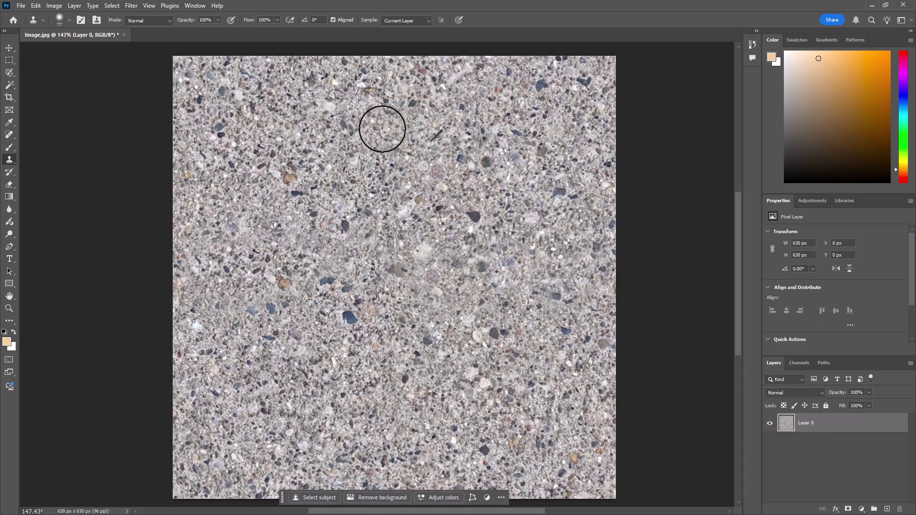
pyautogui.moveTo(388, 257)
pyautogui.mouseDown()
pyautogui.moveTo(391, 313)
pyautogui.moveTo(364, 391)
pyautogui.moveTo(409, 420)
pyautogui.moveTo(399, 454)
pyautogui.moveTo(443, 372)
pyautogui.moveTo(437, 358)
pyautogui.mouseUp()
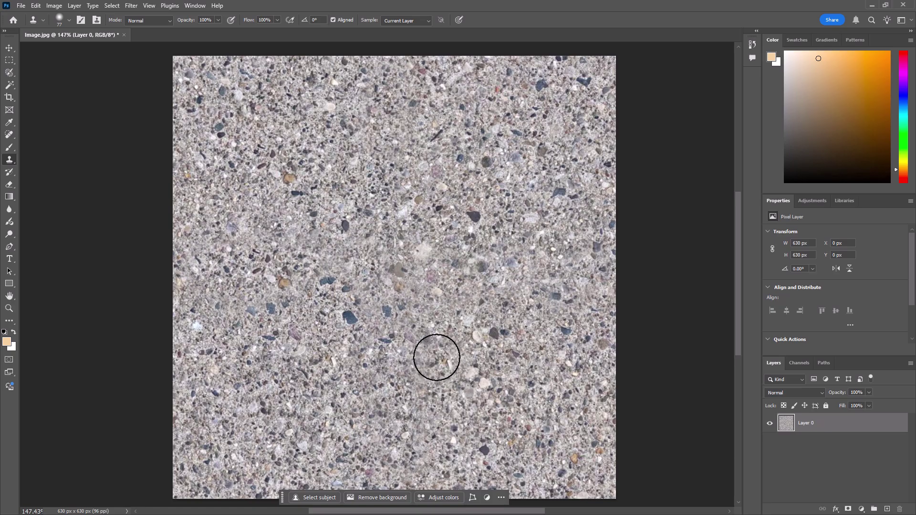
# Export the cement tile as a 256 × 256 PNG into the Texture folder.
pyautogui.click(21, 5)
pyautogui.moveTo(55, 171)
pyautogui.click(153, 180)
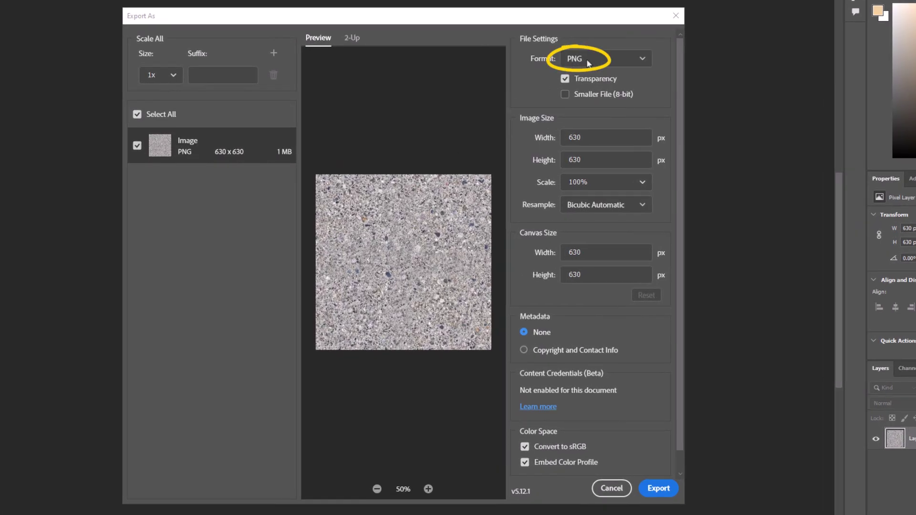
pyautogui.click(579, 137)
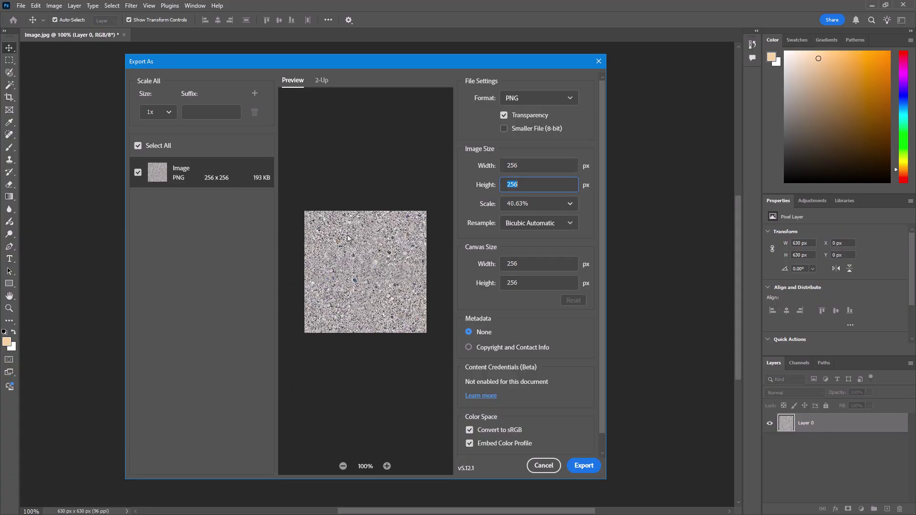
pyautogui.click(578, 466)
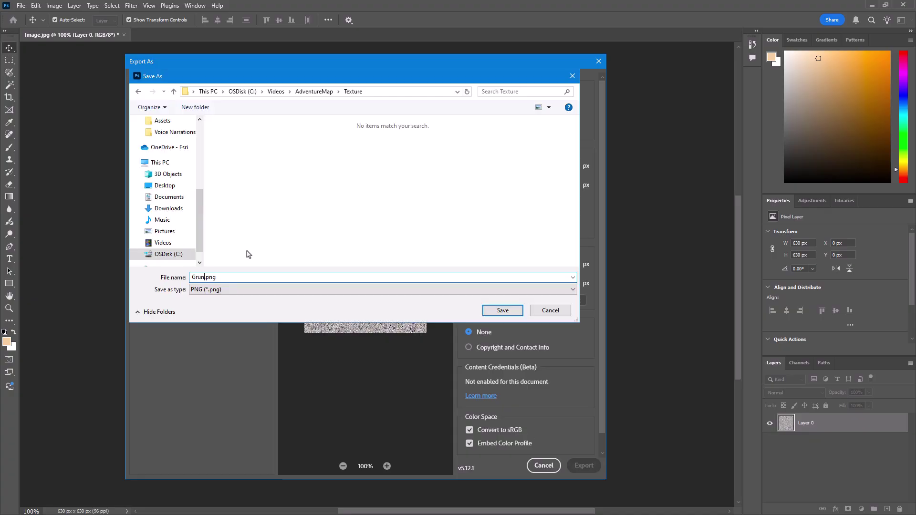
pyautogui.click(501, 310)
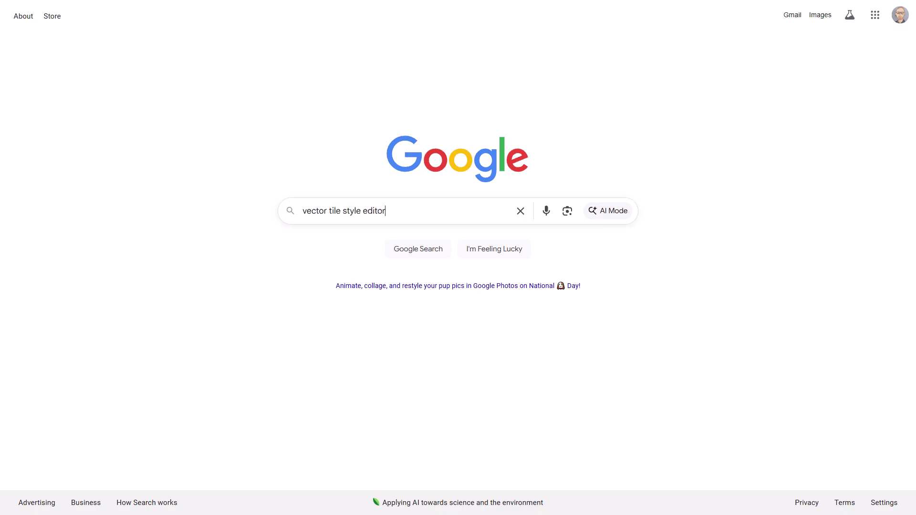
# Search the web for Vector Tile Style Editor and open its site.
pyautogui.write('ditor')
pyautogui.press('Return')
pyautogui.click(236, 191)
# Start a new style from the Human Geography Base style.
pyautogui.click(390, 326)
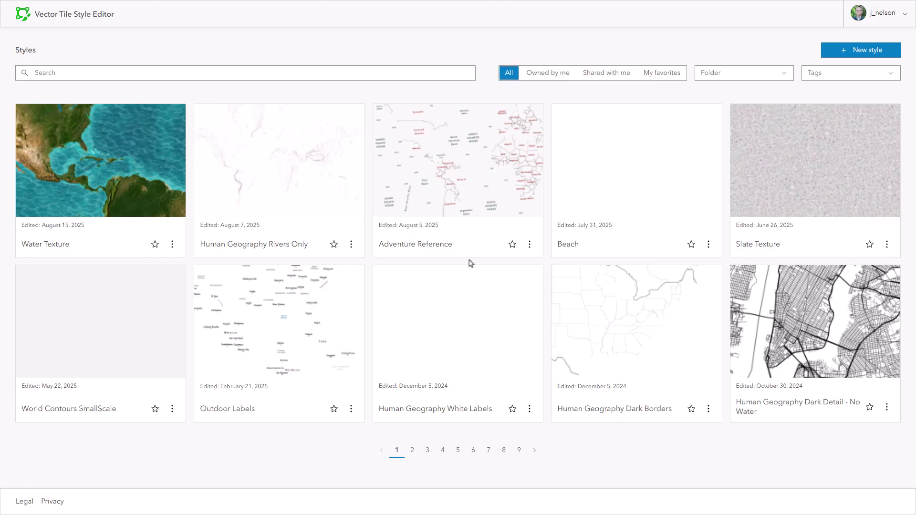
pyautogui.click(844, 52)
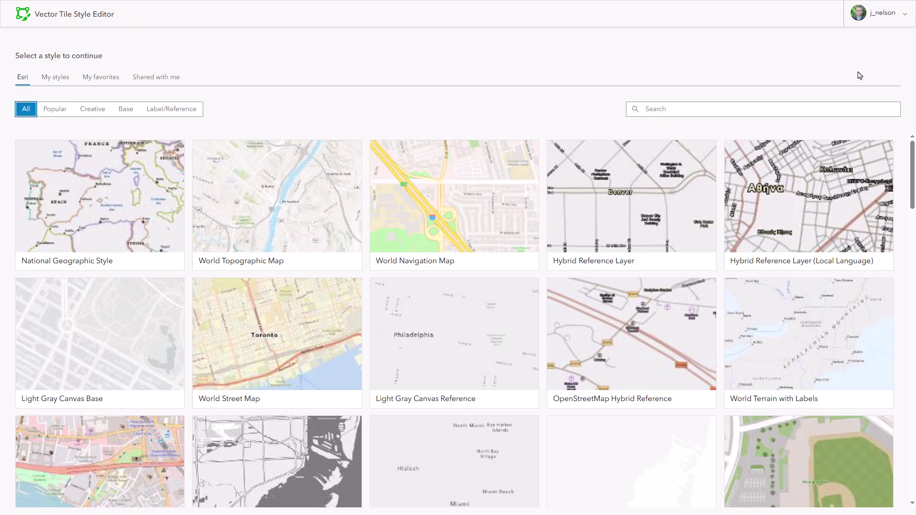
pyautogui.moveTo(912, 152); pyautogui.dragTo(912, 189)
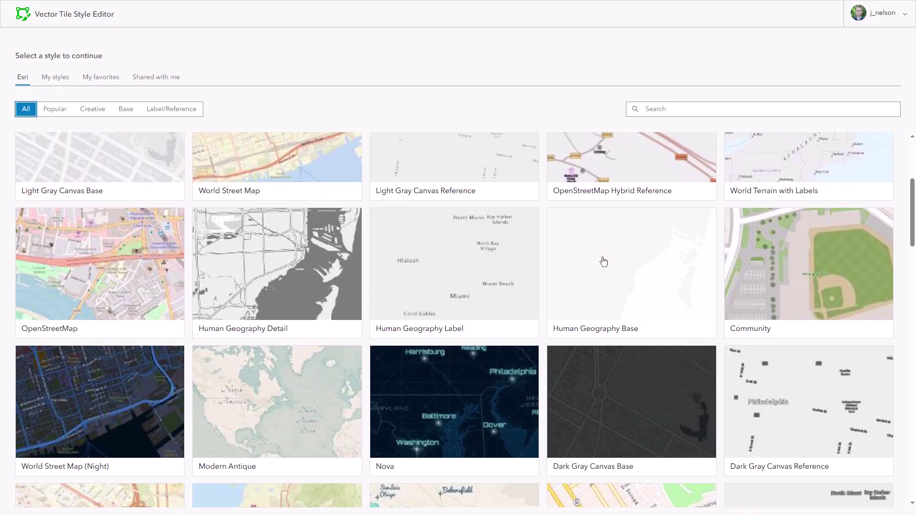
pyautogui.click(619, 265)
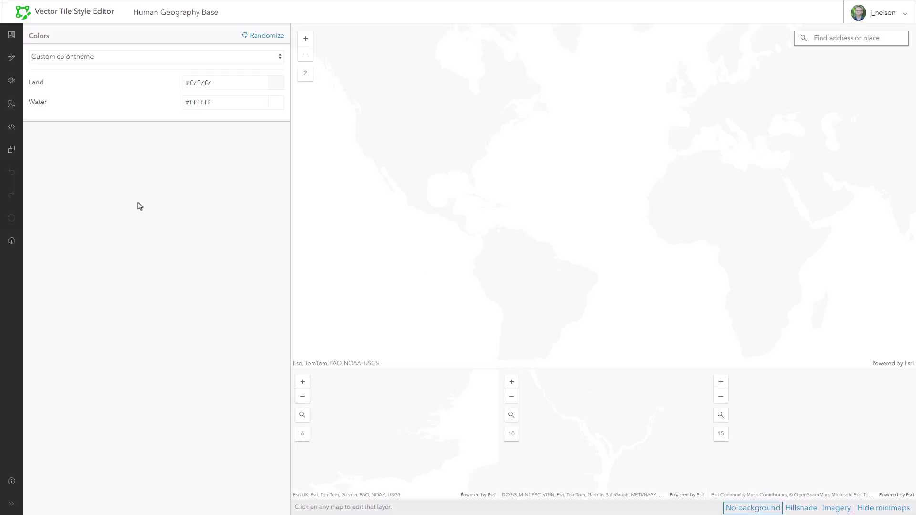
# Delete the Land and Marine area/base layers in the style JSON and apply the update.
pyautogui.click(11, 126)
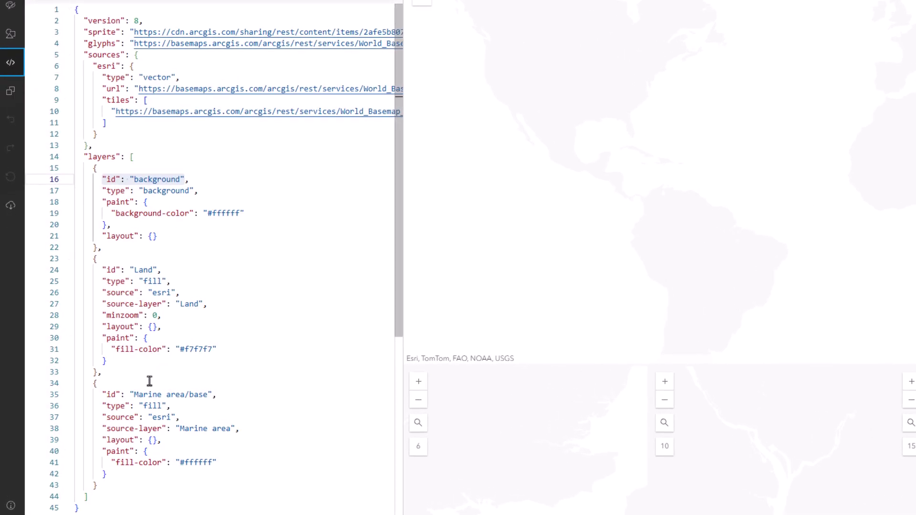
pyautogui.moveTo(98, 486); pyautogui.dragTo(54, 261)
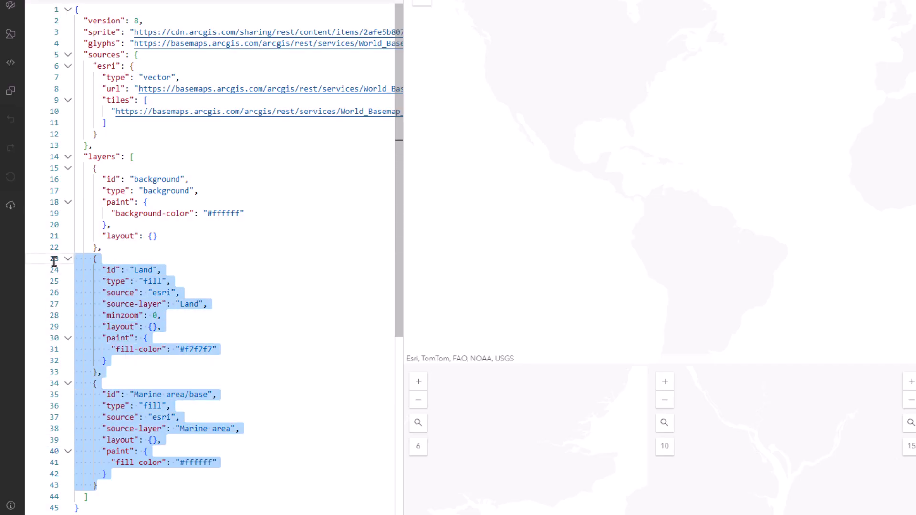
pyautogui.press('BackSpace')
pyautogui.press('BackSpace')
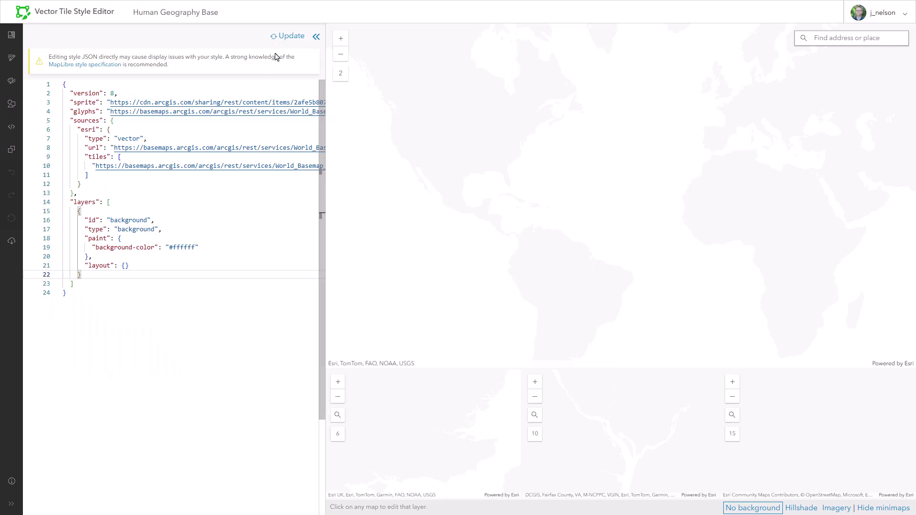
pyautogui.click(291, 37)
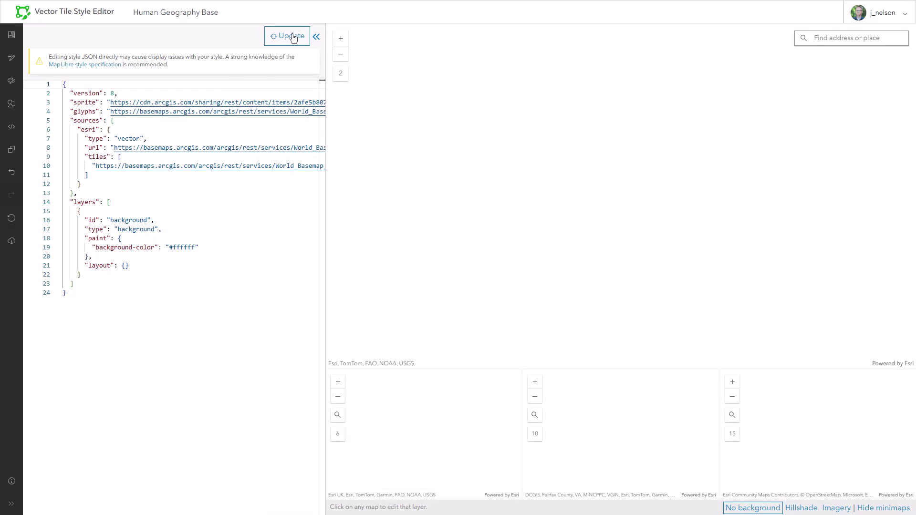
# Save a copy titled CementTexture, shared publicly with Everyone.
pyautogui.click(11, 151)
pyautogui.tripleClick(290, 213)
pyautogui.write('CementTe')
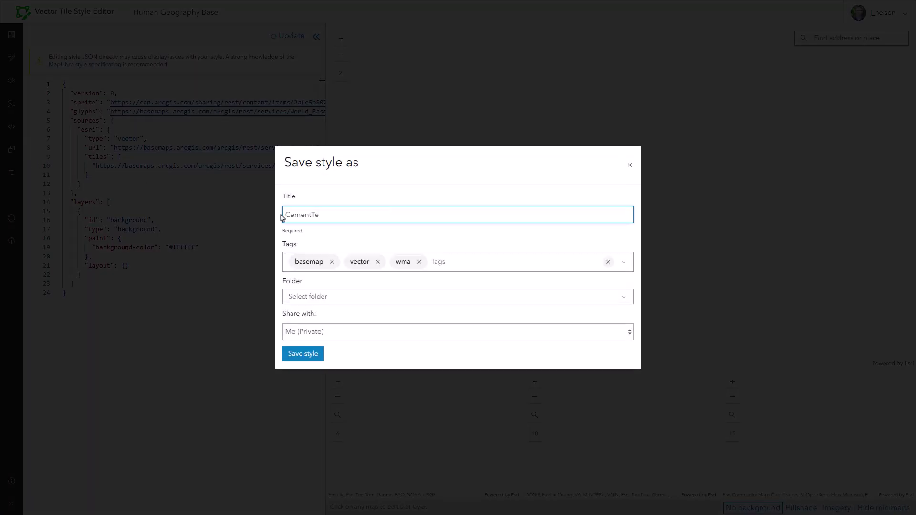
pyautogui.click(304, 331)
pyautogui.click(314, 381)
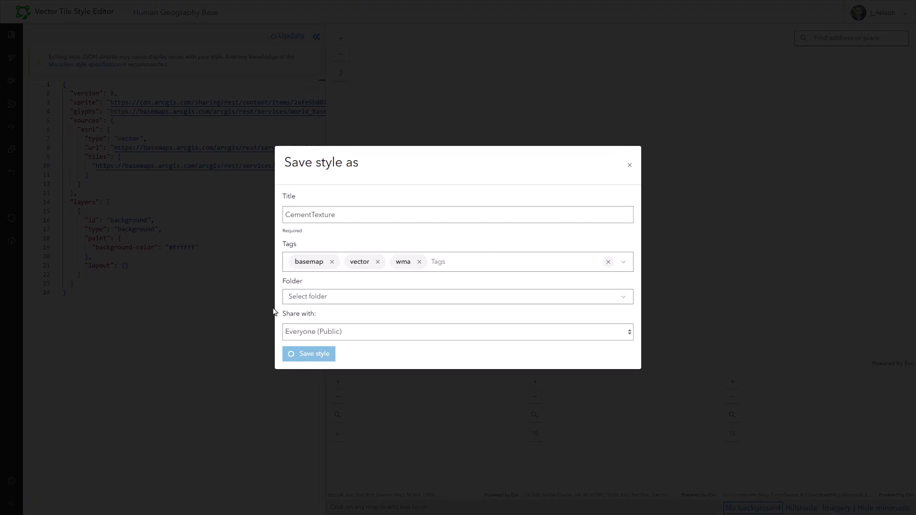
pyautogui.click(303, 353)
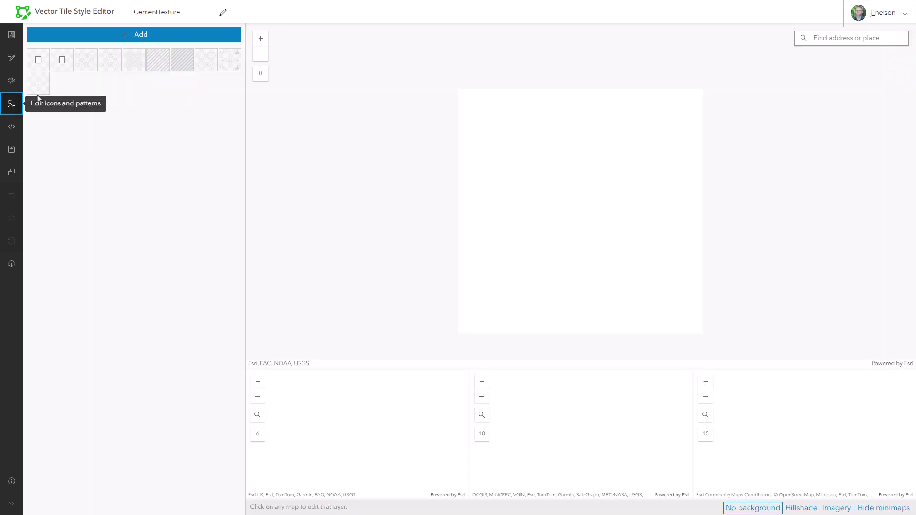
# Drop Grunge.png from the Texture folder in as a new pattern named Cement.
pyautogui.click(141, 36)
pyautogui.moveTo(0, 172); pyautogui.dragTo(275, 61)
pyautogui.click(228, 149)
pyautogui.moveTo(231, 161); pyautogui.dragTo(590, 287)
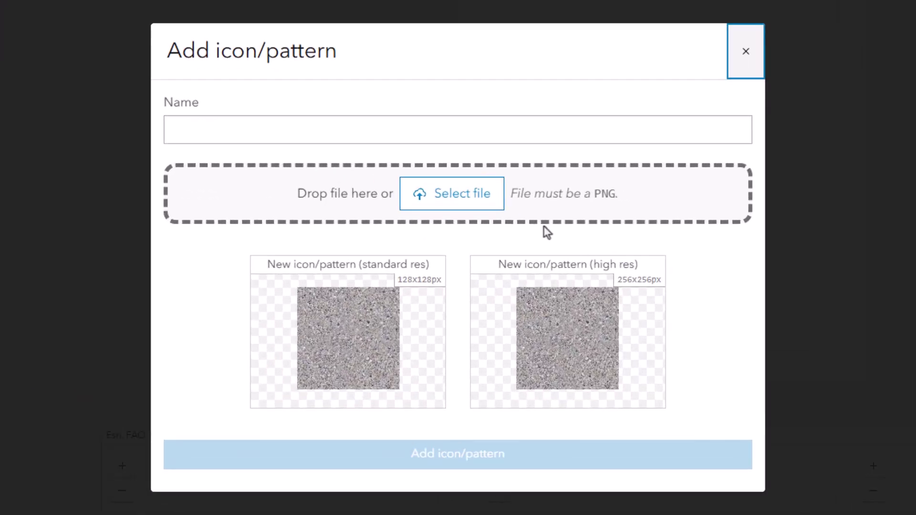
pyautogui.click(436, 131)
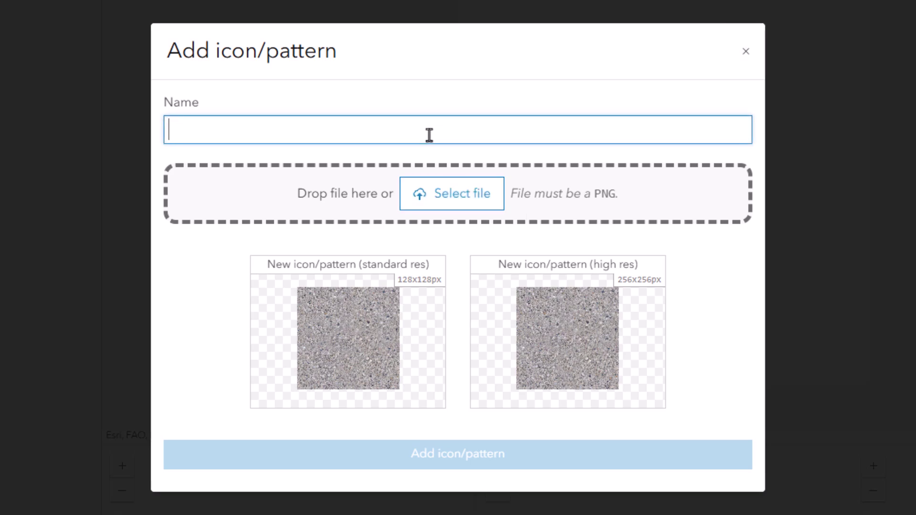
pyautogui.write('Cement')
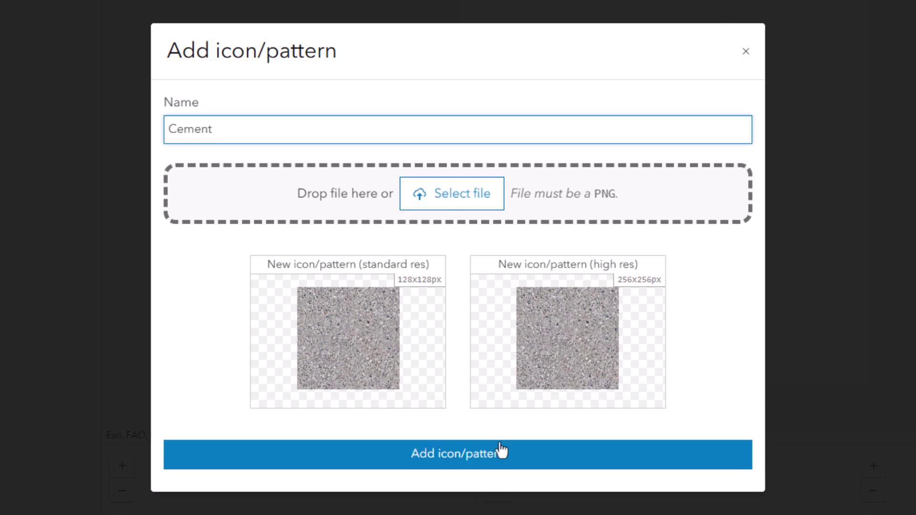
pyautogui.click(482, 463)
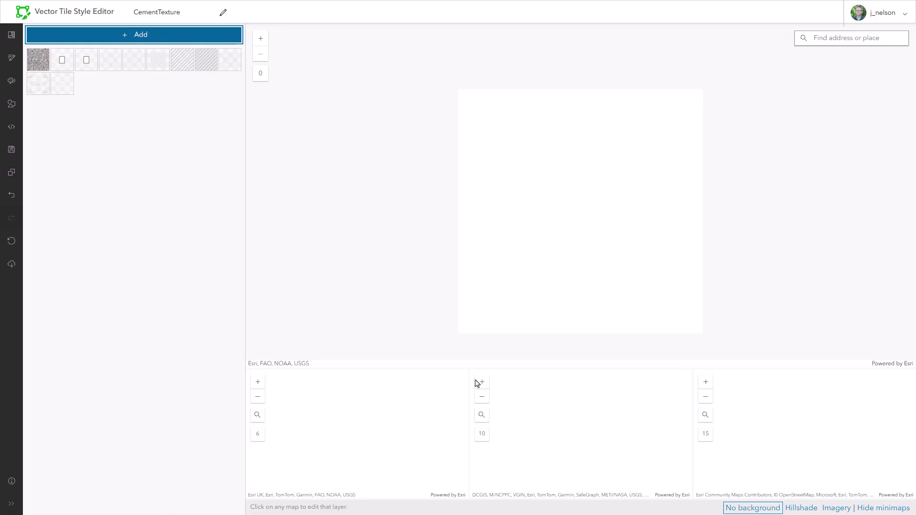
# Give the background layer the Cement fill pattern at 30% opacity.
pyautogui.click(38, 63)
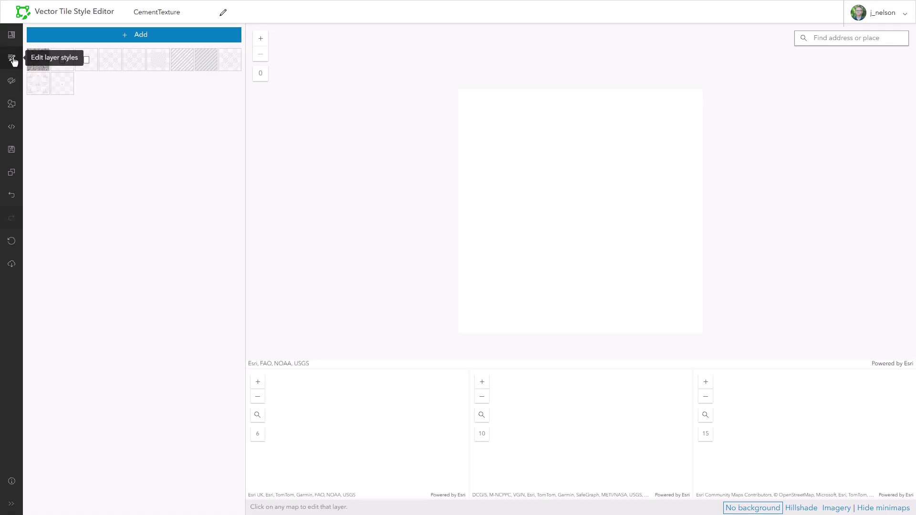
pyautogui.click(12, 60)
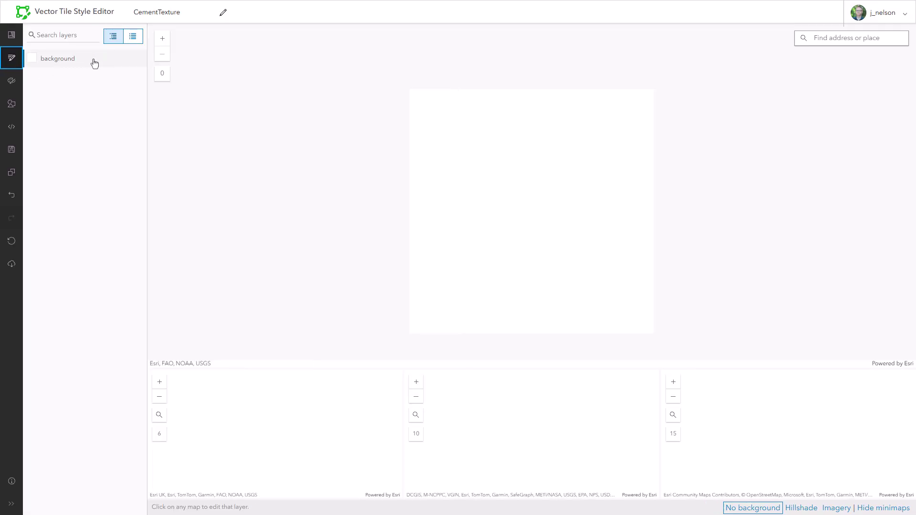
pyautogui.click(97, 63)
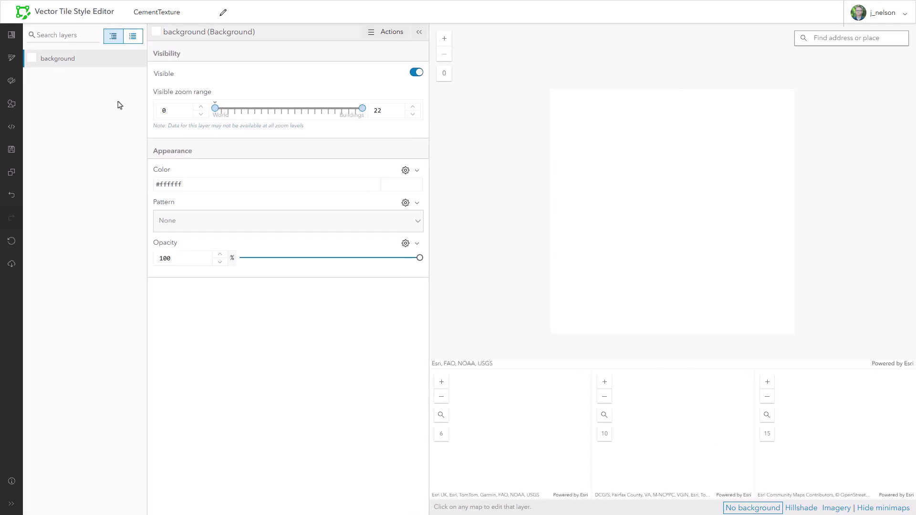
pyautogui.click(302, 232)
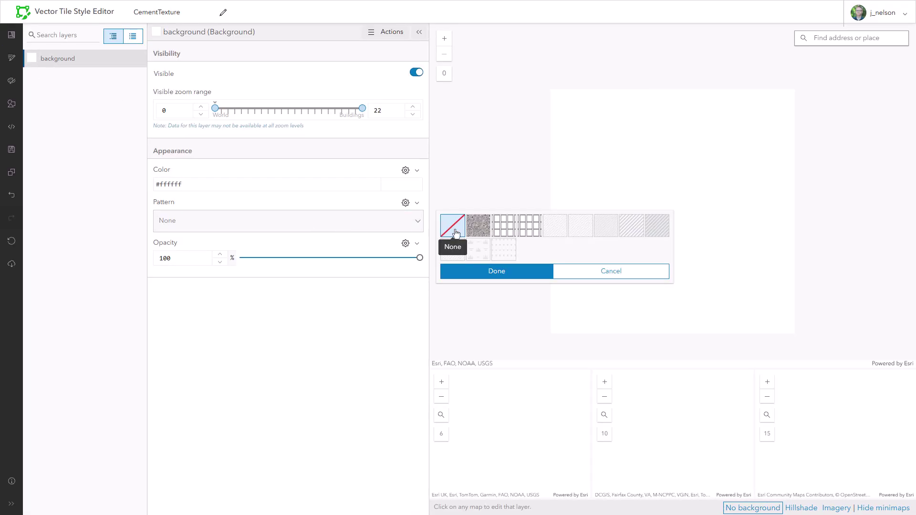
pyautogui.click(478, 230)
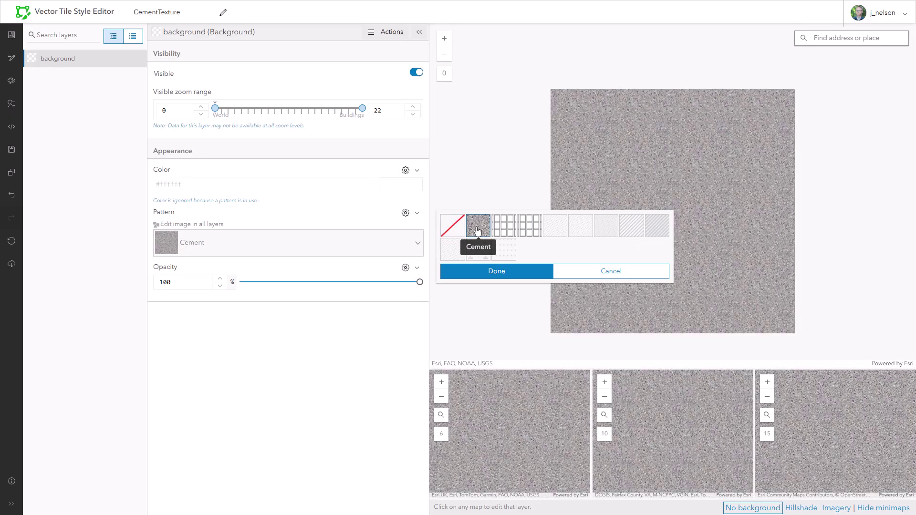
pyautogui.click(485, 271)
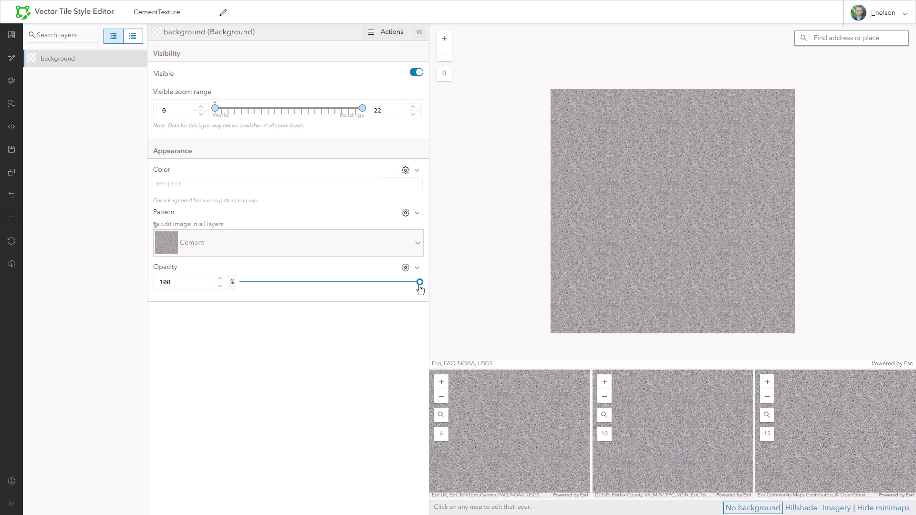
pyautogui.moveTo(299, 283); pyautogui.dragTo(294, 282)
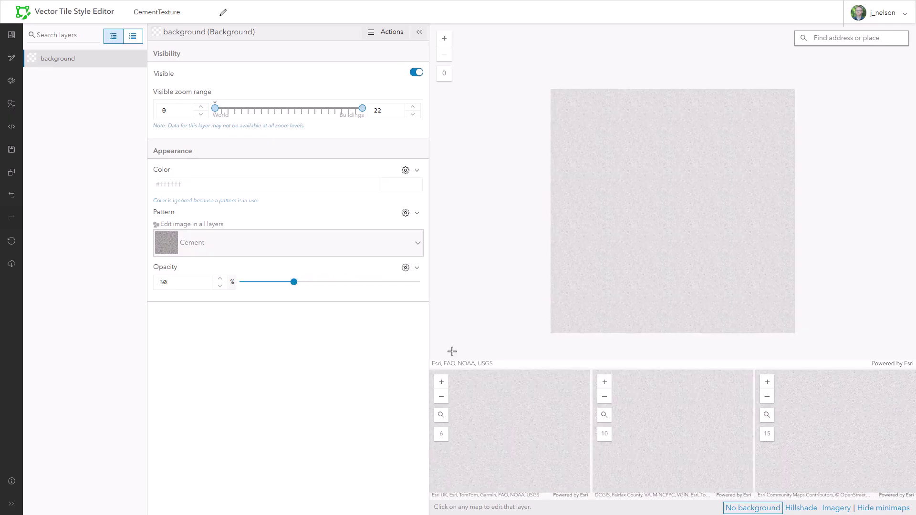
# Compare the cement style over satellite imagery, then search Living Atlas for 'slate texture'.
pyautogui.click(836, 508)
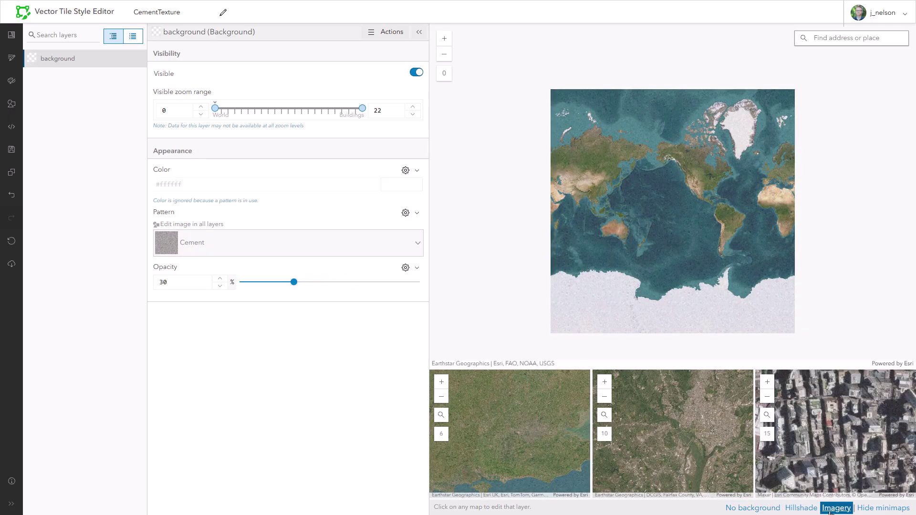
pyautogui.scroll(2, 687, 194)
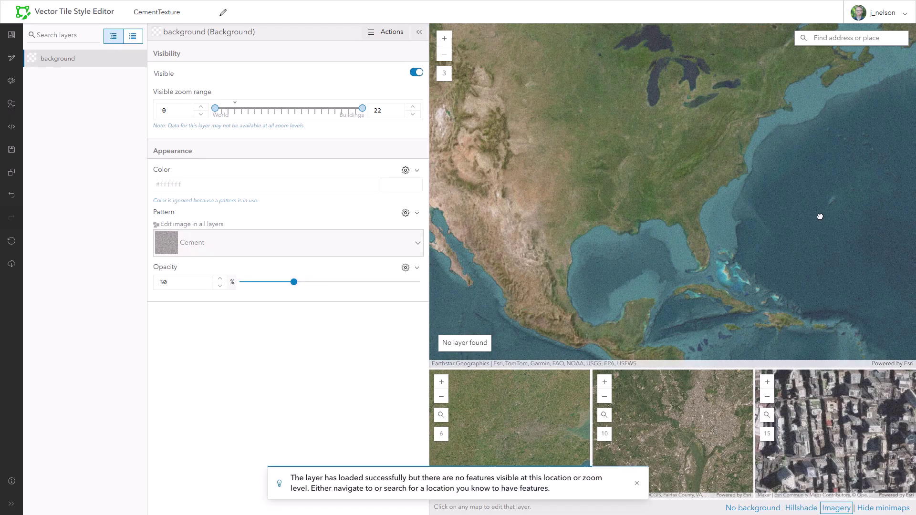
pyautogui.click(416, 73)
pyautogui.click(417, 73)
pyautogui.click(417, 73)
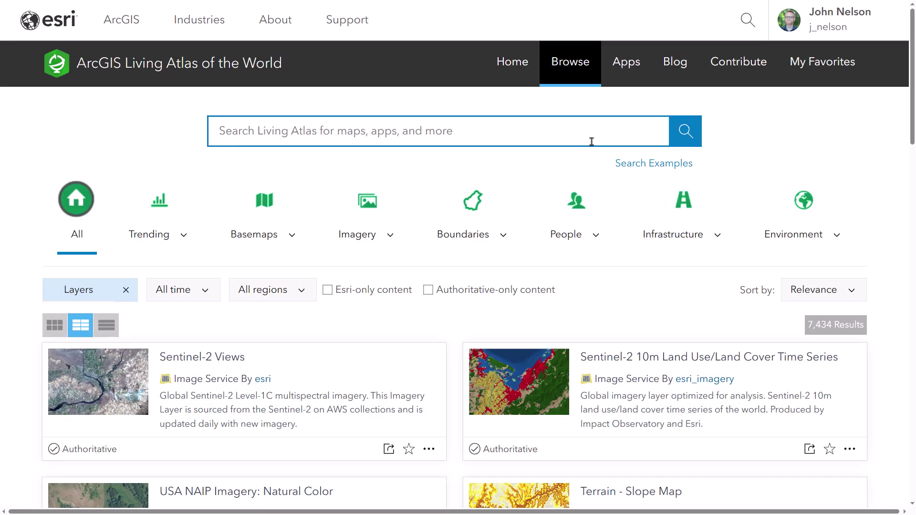
pyautogui.write('slate texture')
pyautogui.press('Return')
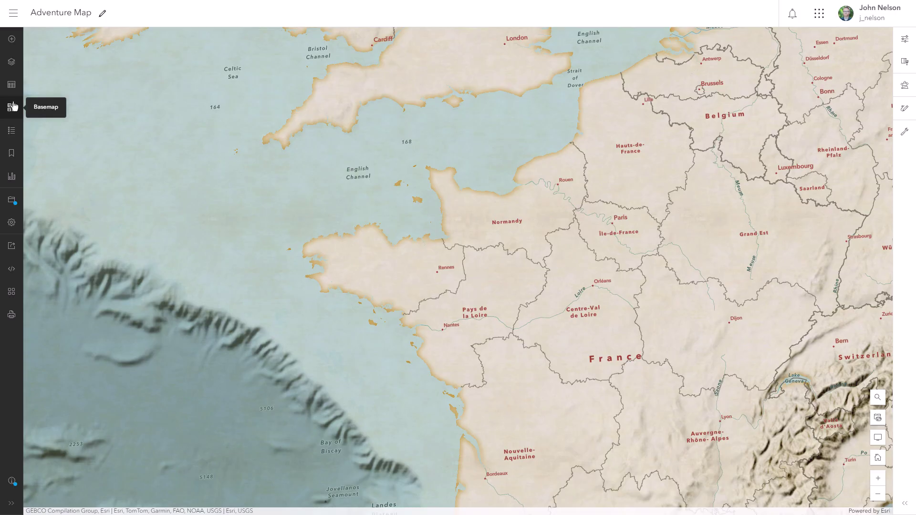
# In the Adventure basemap layers, toggle Slate Texture off and on, then show Water Texture.
pyautogui.click(11, 108)
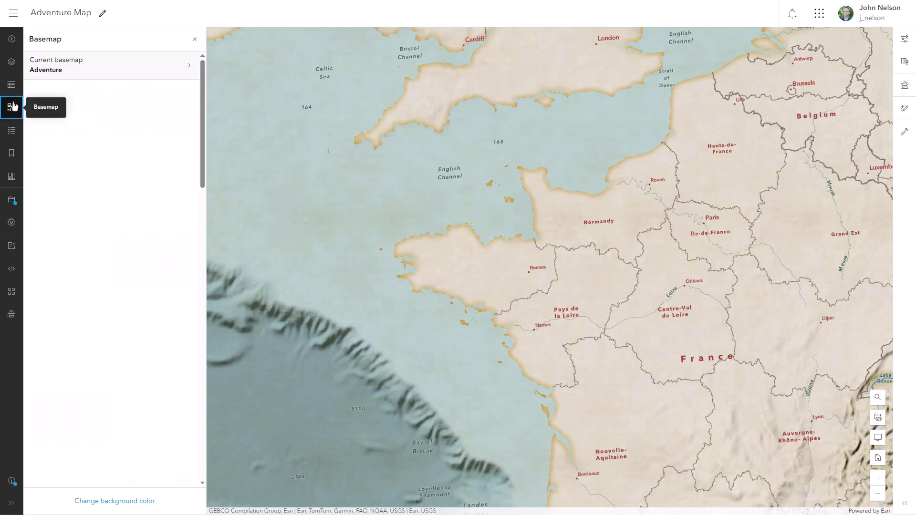
pyautogui.click(84, 72)
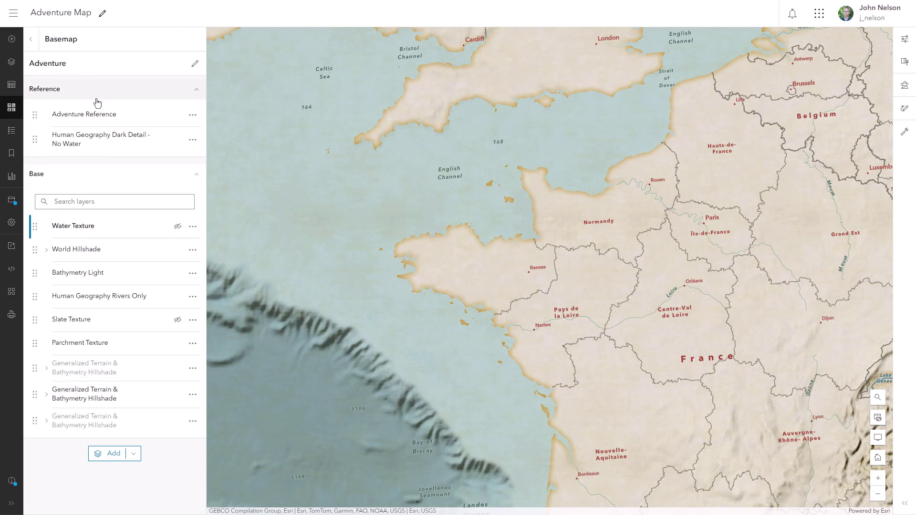
pyautogui.click(176, 322)
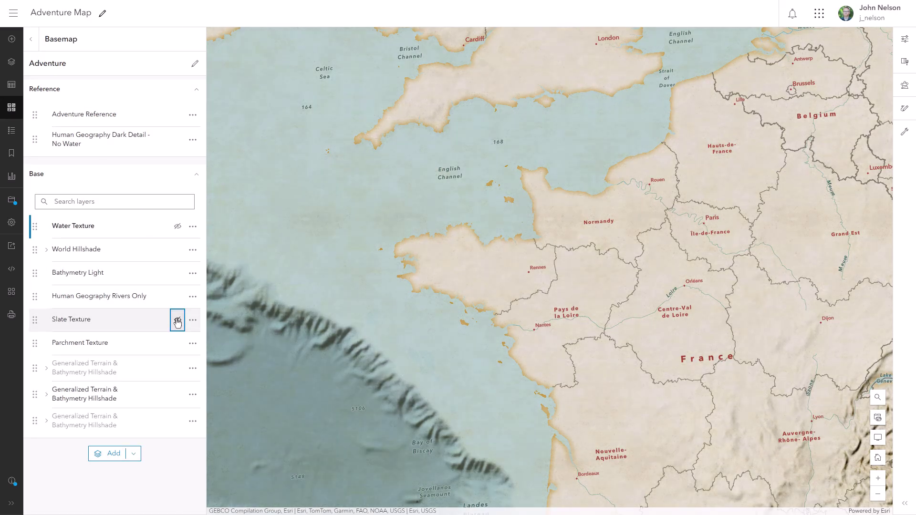
pyautogui.click(177, 322)
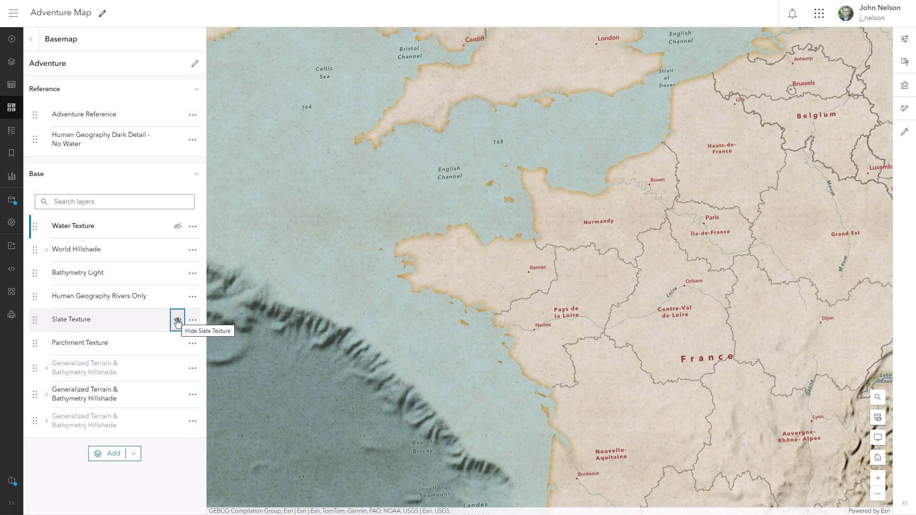
pyautogui.click(178, 226)
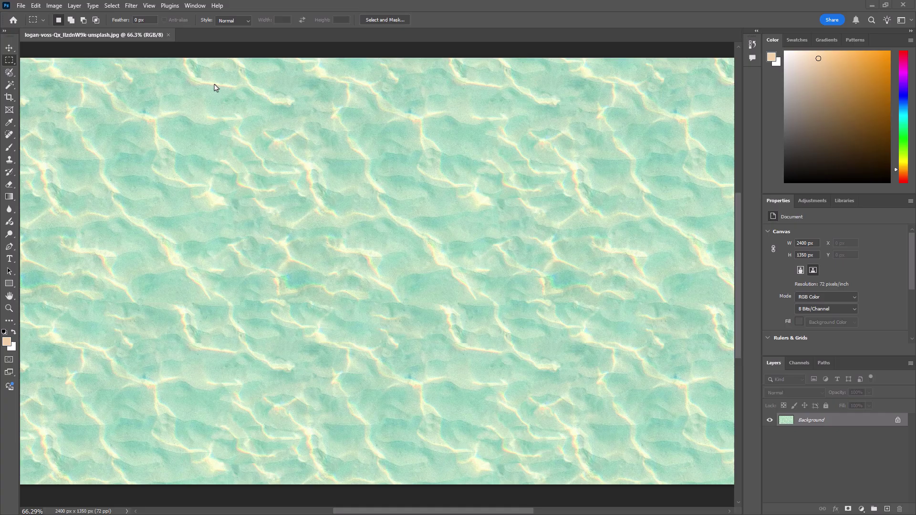
# Crop the water photo to a square and offset it 610 px both ways with Wrap Around.
pyautogui.moveTo(173, 77); pyautogui.dragTo(558, 463)
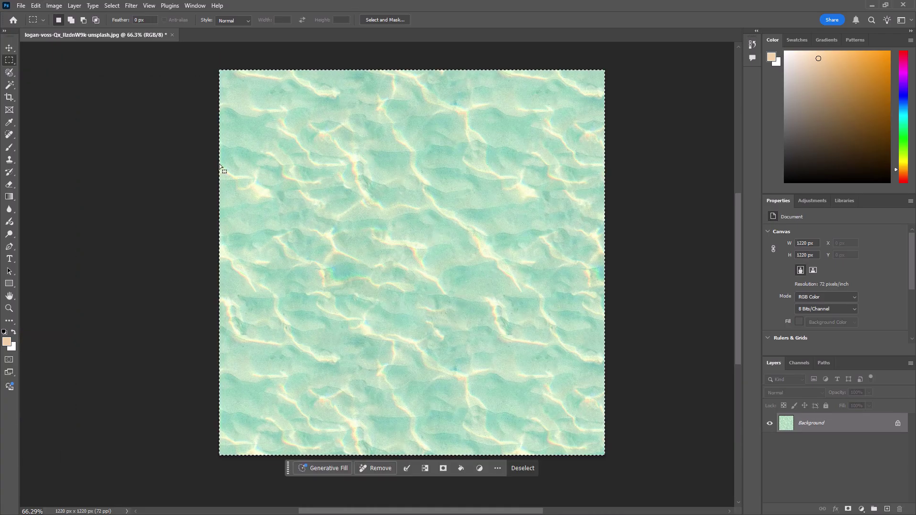
pyautogui.click(131, 5)
pyautogui.click(277, 244)
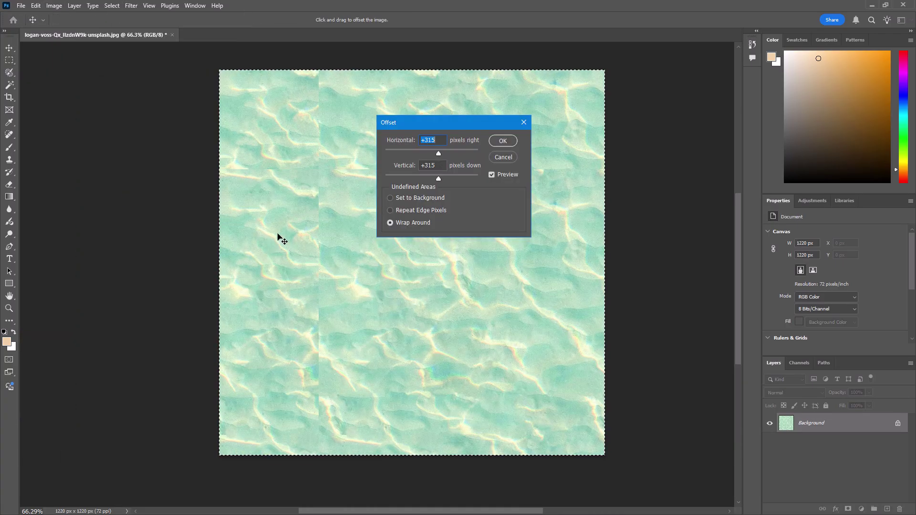
pyautogui.write('610')
pyautogui.press('Tab')
pyautogui.write('610')
pyautogui.press('Return')
pyautogui.press('s')
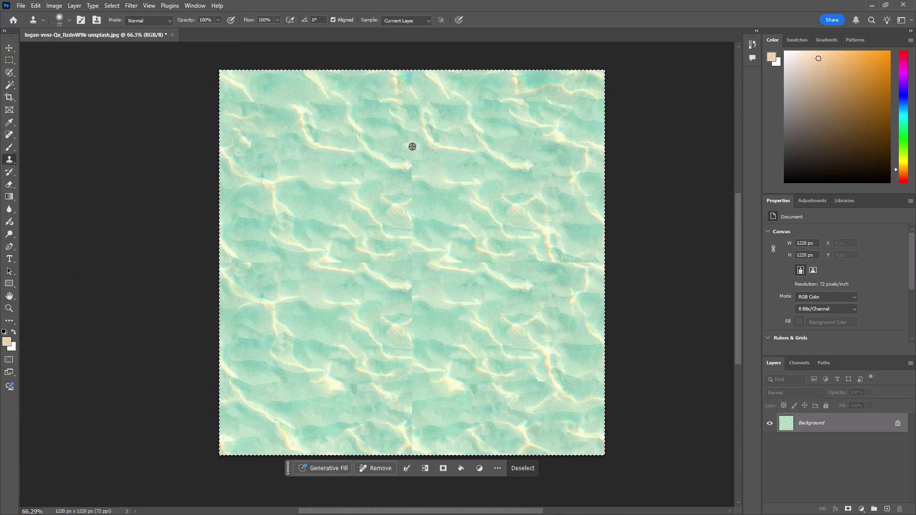
# Clone over the tile's centre seam and export it as a 256 × 256 PNG.
pyautogui.moveTo(412, 171); pyautogui.dragTo(417, 382)
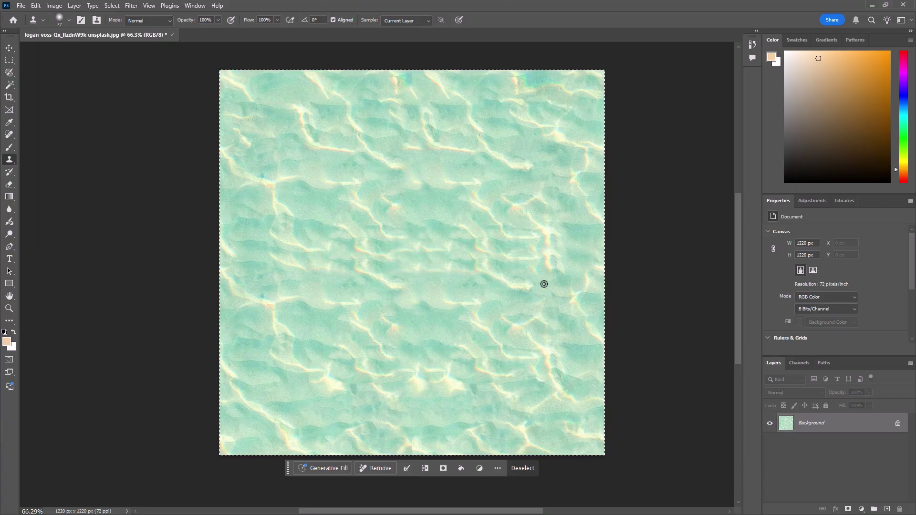
pyautogui.click(9, 48)
pyautogui.hotkey('alt', 'shift', 'ctrl', 'w')
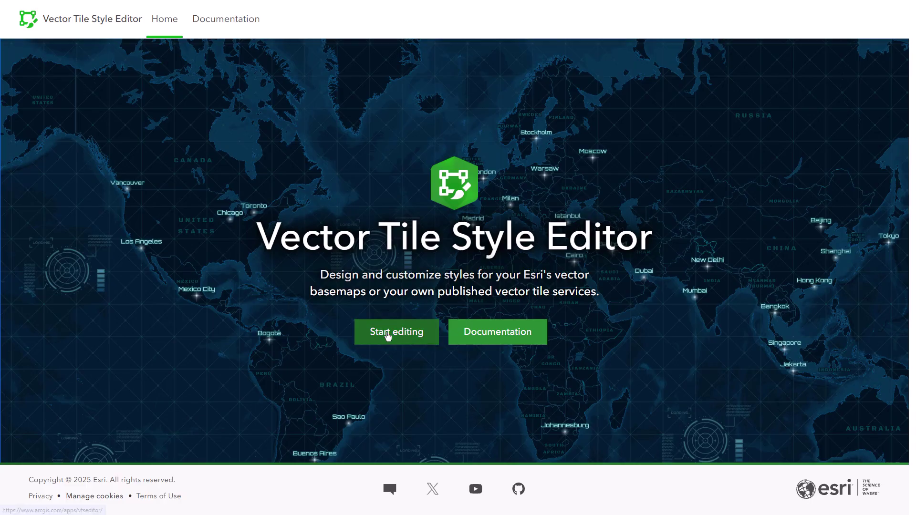
pyautogui.click(388, 331)
# Open the Human Geography Base style and delete its background and Land layers in the JSON.
pyautogui.scroll(-3, 599, 347)
pyautogui.click(599, 348)
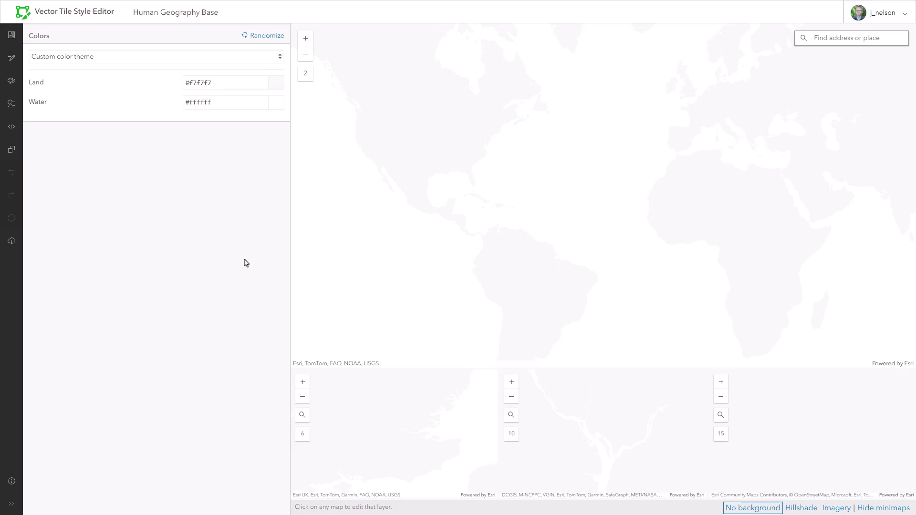
pyautogui.click(12, 127)
pyautogui.scroll(-1, 98, 238)
pyautogui.moveTo(86, 250); pyautogui.dragTo(50, 188)
pyautogui.press('BackSpace')
pyautogui.moveTo(84, 288); pyautogui.dragTo(21, 191)
pyautogui.press('BackSpace')
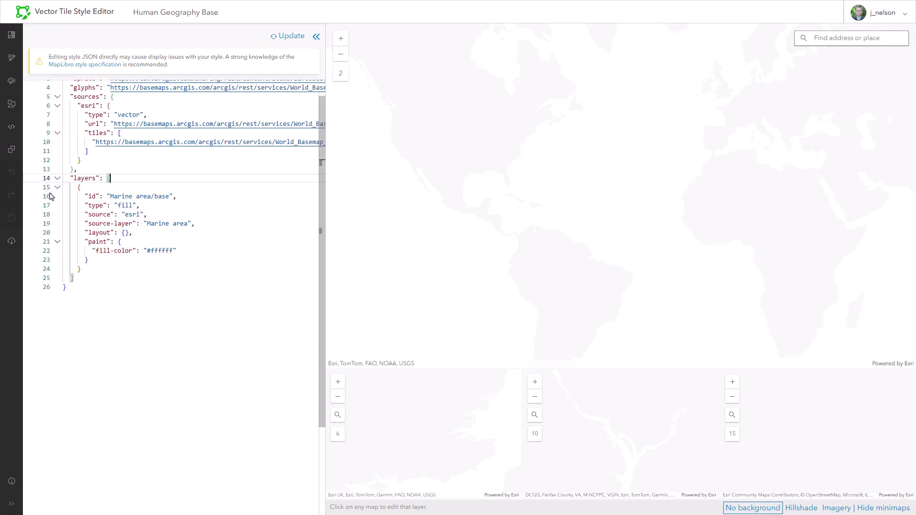
# Apply the edited JSON, save the style as WaveTexture, and add the wave PNG as a pattern.
pyautogui.click(296, 38)
pyautogui.click(12, 149)
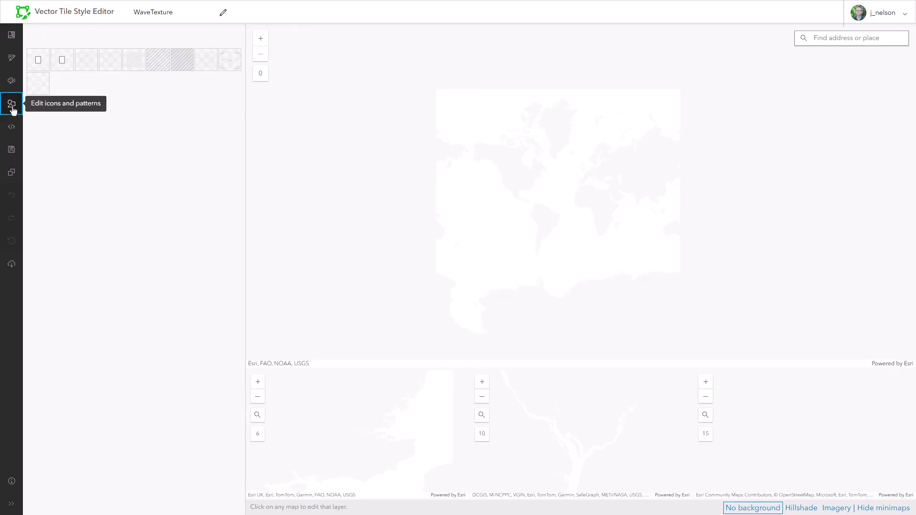
pyautogui.click(142, 36)
pyautogui.moveTo(143, 37); pyautogui.dragTo(331, 284)
pyautogui.click(421, 174)
# Name the pattern Wave and set it as the Marine area/base ocean fill pattern.
pyautogui.write('Wave')
pyautogui.click(466, 377)
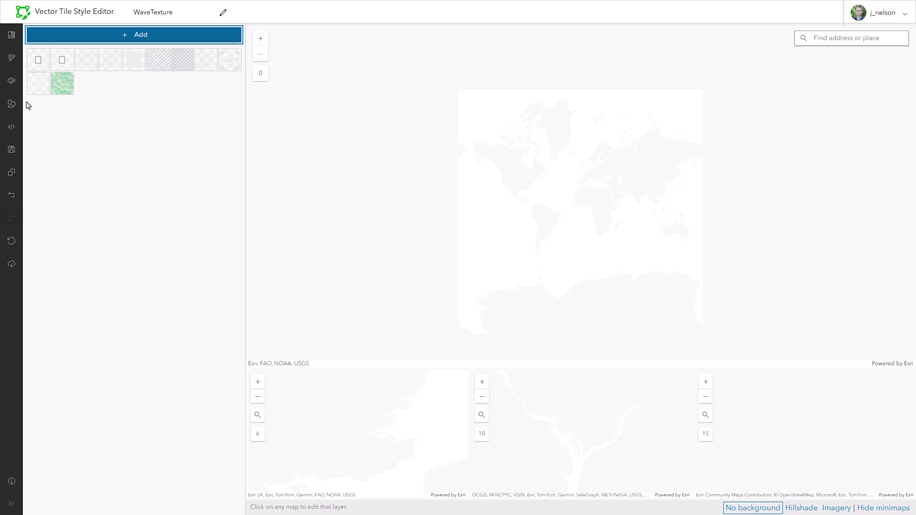
pyautogui.click(12, 81)
pyautogui.click(60, 58)
pyautogui.click(51, 79)
pyautogui.click(286, 254)
pyautogui.click(512, 288)
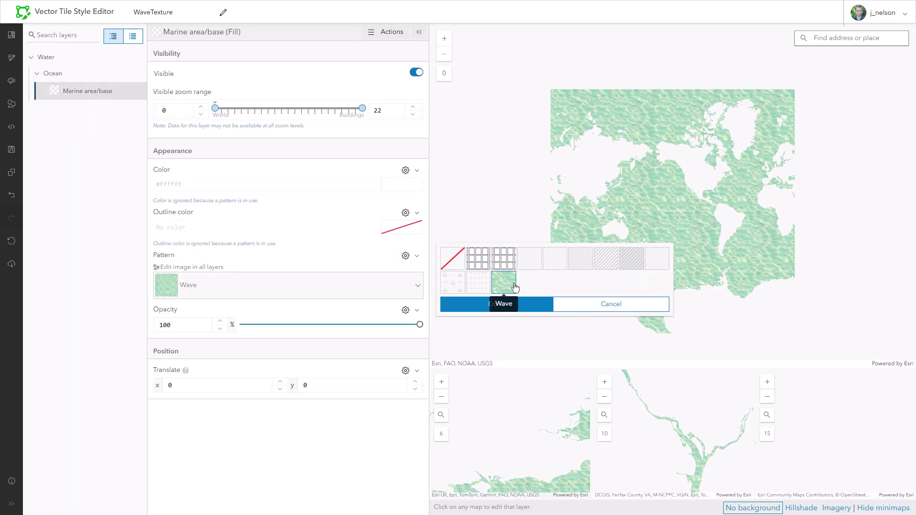
# Lower the ocean fill opacity, tint the Wave pattern light blue, and zoom over Central America.
pyautogui.moveTo(331, 326); pyautogui.dragTo(321, 326)
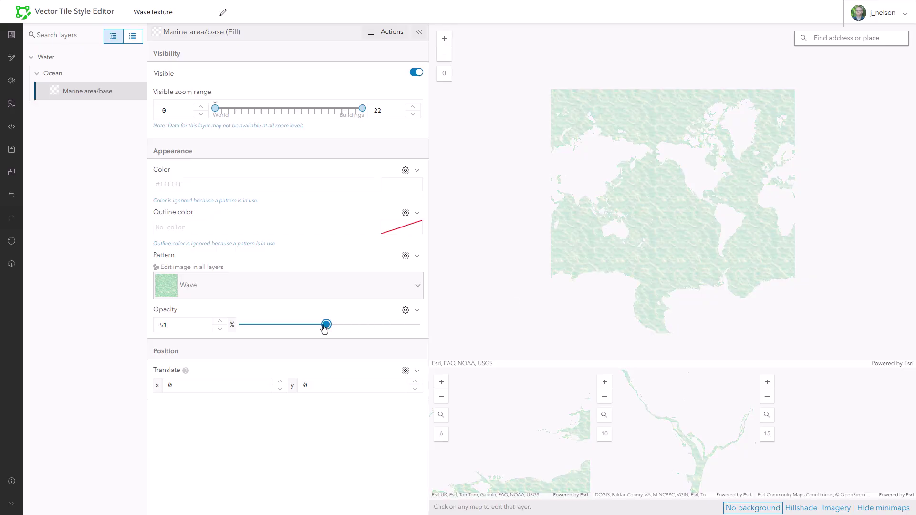
pyautogui.click(421, 133)
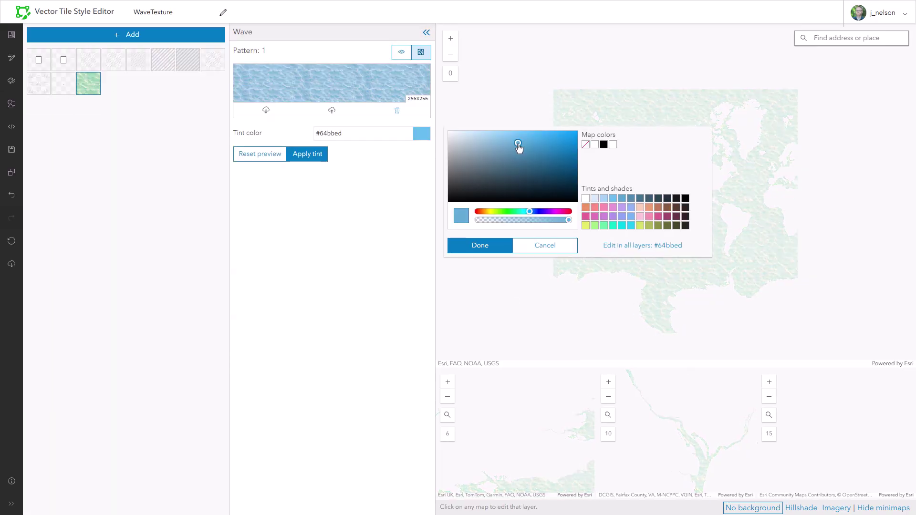
pyautogui.moveTo(517, 145); pyautogui.dragTo(481, 132)
pyautogui.click(310, 160)
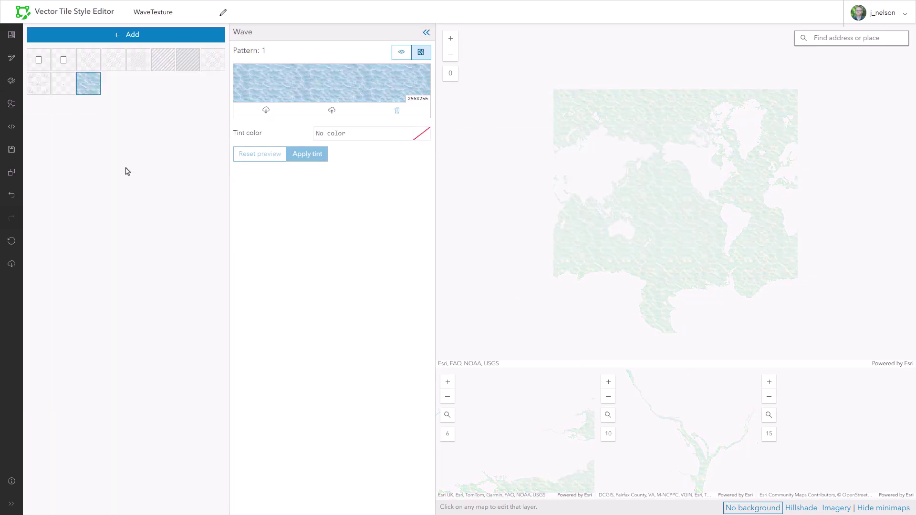
pyautogui.click(11, 57)
pyautogui.doubleClick(720, 205)
pyautogui.scroll(4, 606, 199)
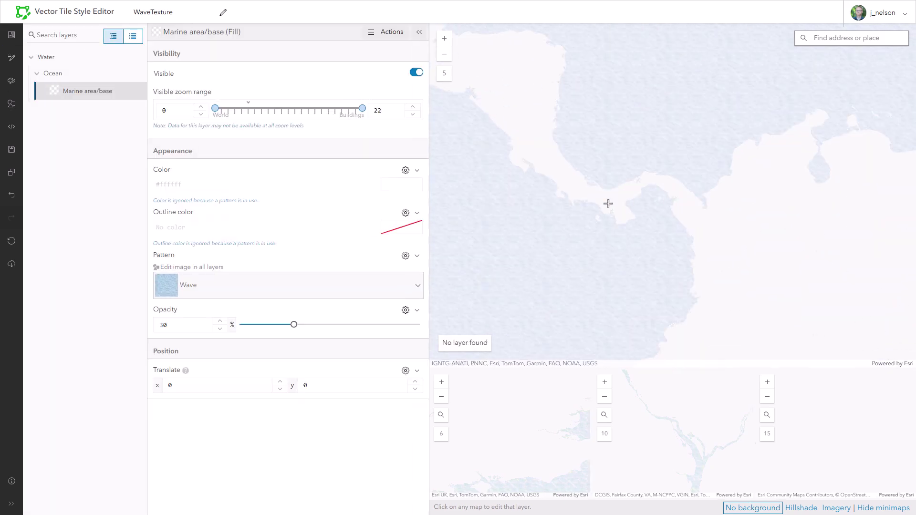
pyautogui.scroll(5, 605, 198)
# Search ArcGIS Living Atlas for 'water texture'.
pyautogui.write('water')
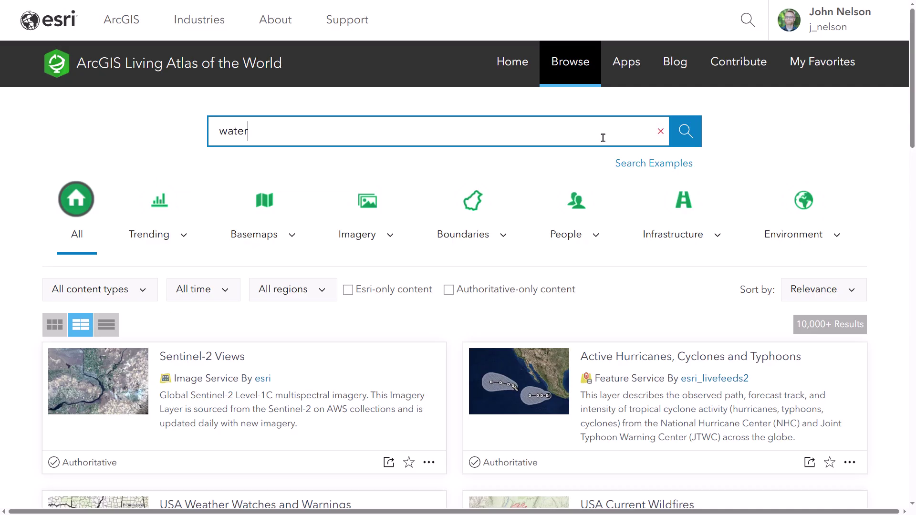
pyautogui.write(' texture')
pyautogui.press('Return')
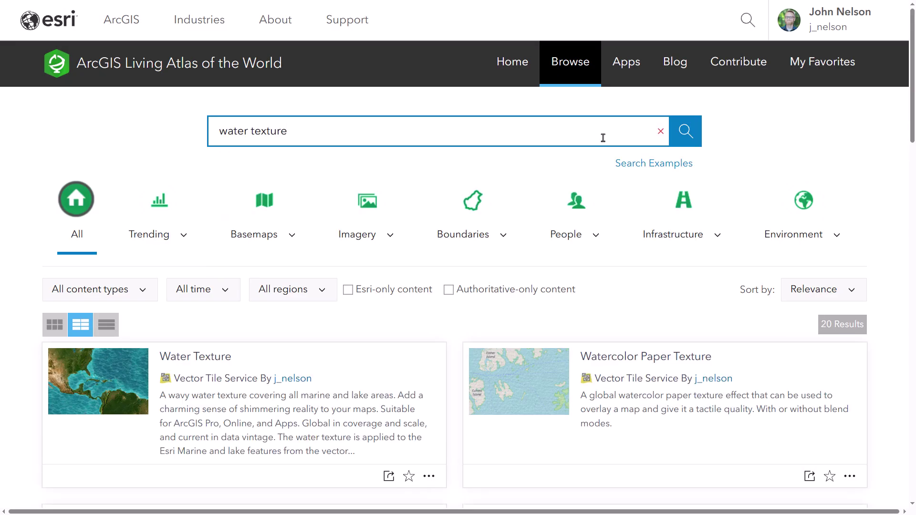